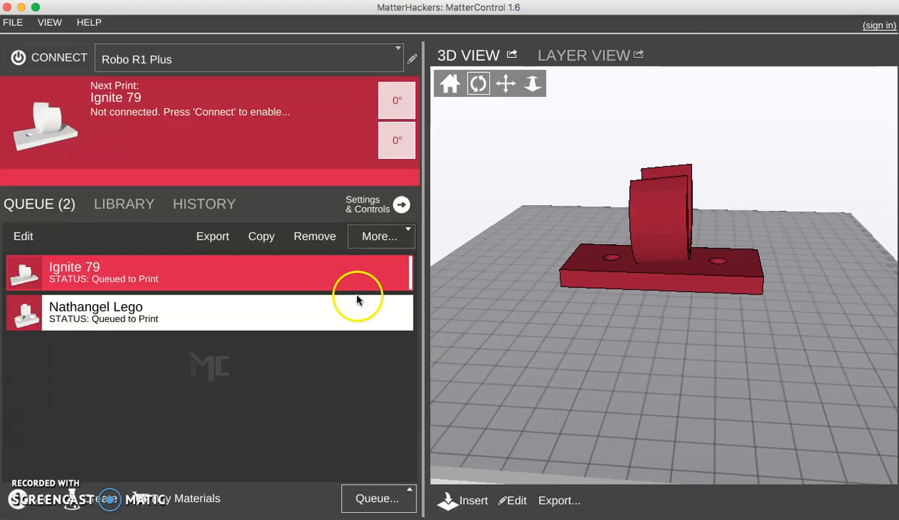
# - Open the Nathangel Lego queue item in its own preview window, then close that window
pyautogui.moveTo(144, 299)
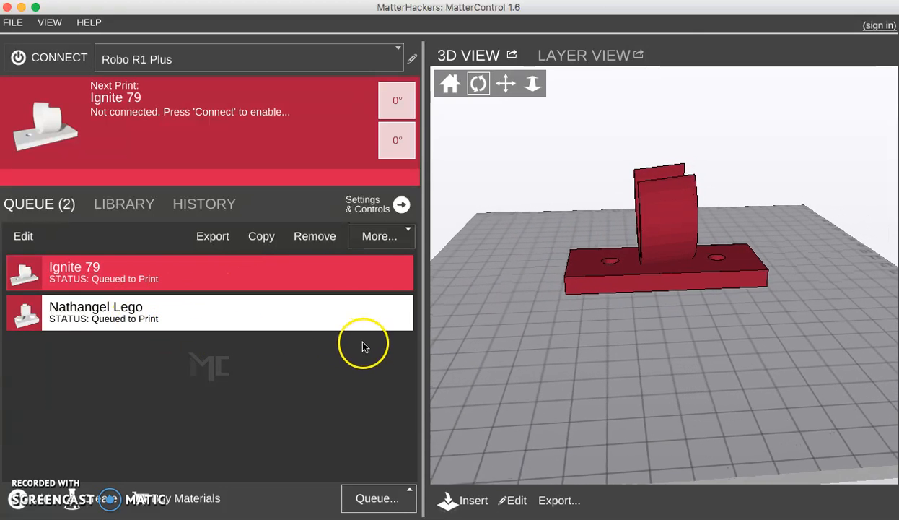
pyautogui.click(305, 314)
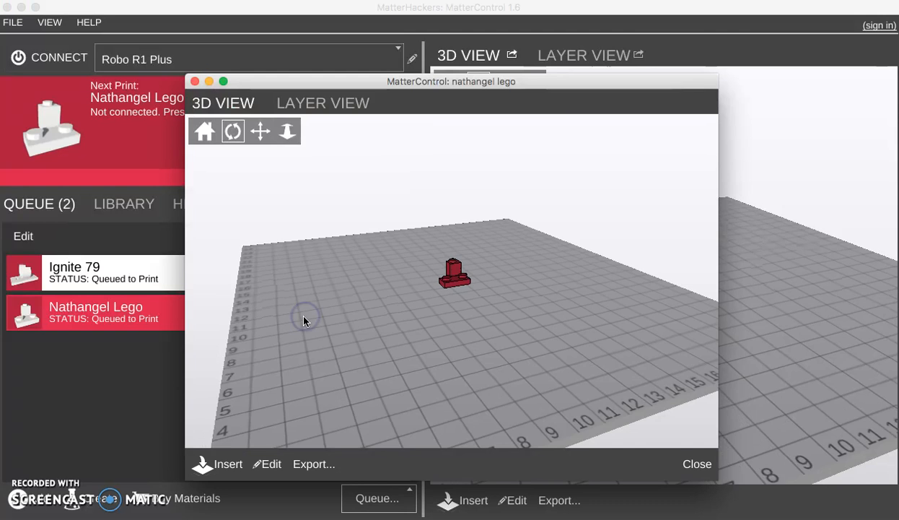
pyautogui.click(195, 82)
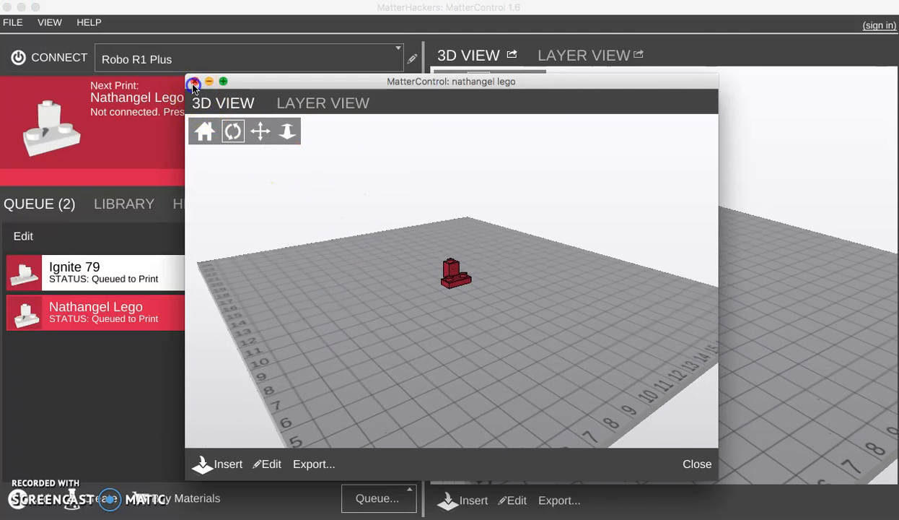
# - Remove both the Nathangel Lego and Ignite 79 items from the print queue
pyautogui.click(366, 312)
pyautogui.click(403, 312)
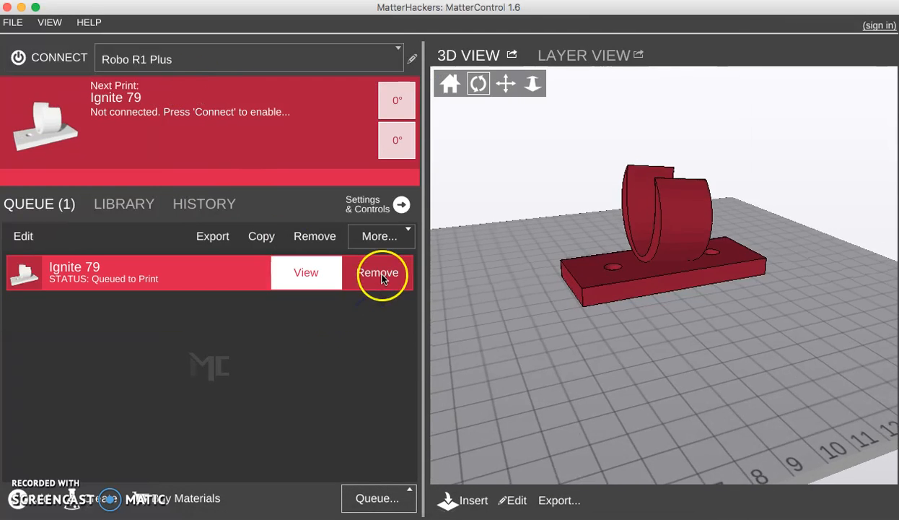
pyautogui.click(382, 275)
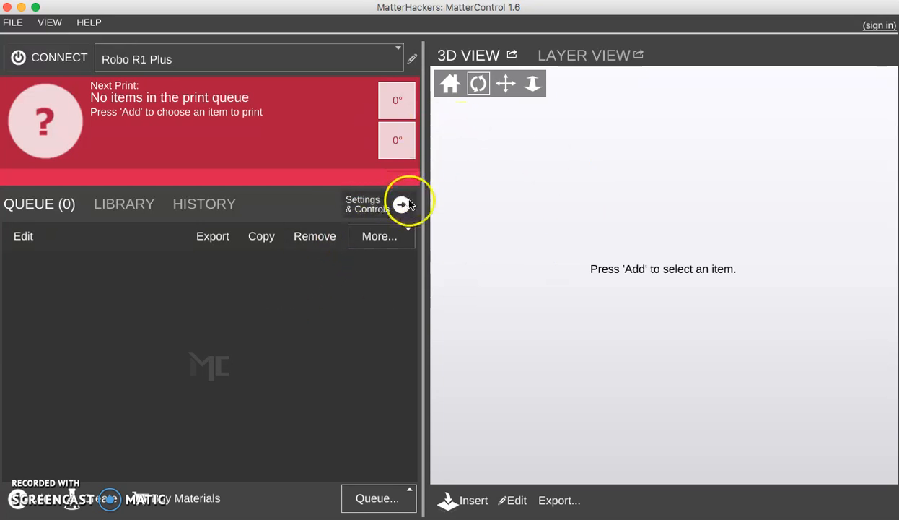
# - Add ignite_79.stl from the Files for Making folder to the print queue
pyautogui.click(19, 505)
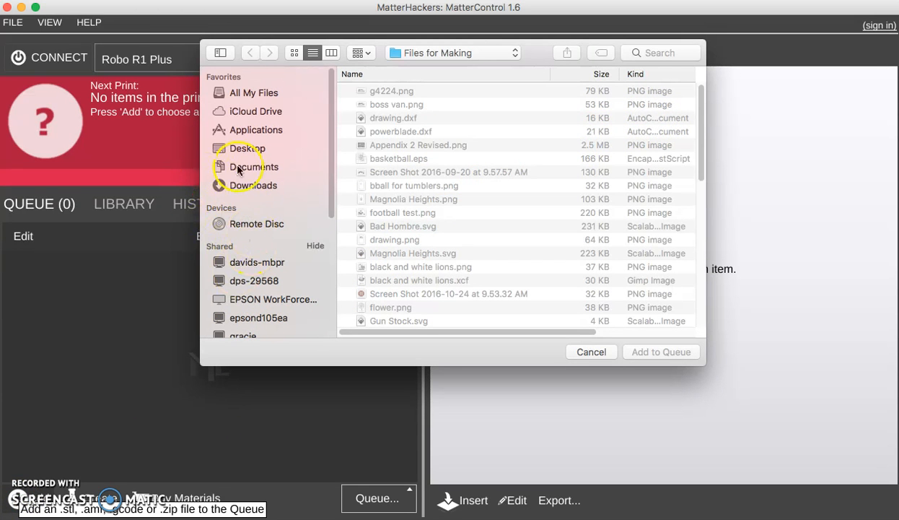
pyautogui.moveTo(704, 116); pyautogui.dragTo(689, 246)
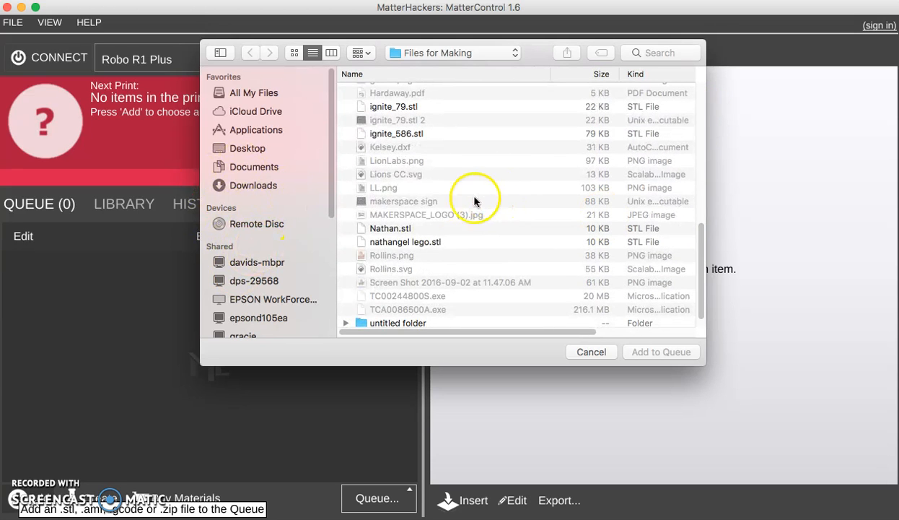
pyautogui.click(394, 107)
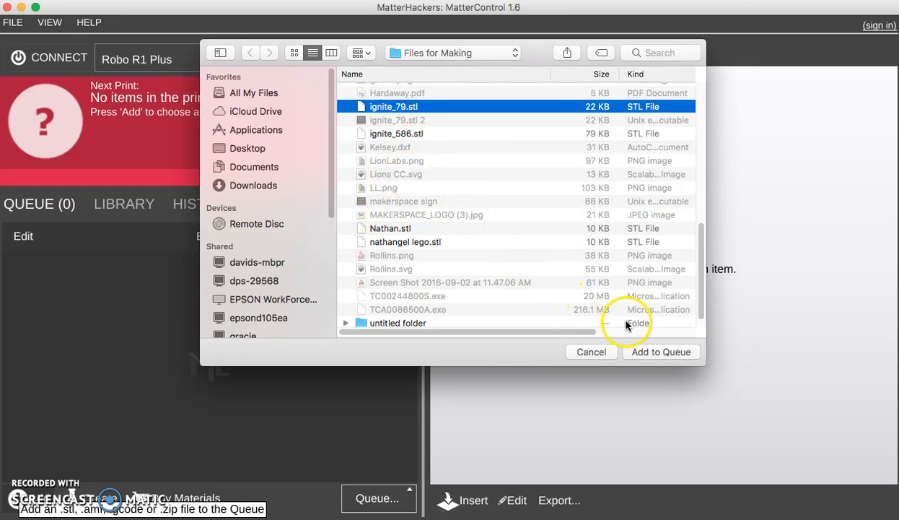
pyautogui.click(639, 352)
# - Orbit and zoom around the Ignite 79 model in the 3D view to inspect it
pyautogui.moveTo(668, 207); pyautogui.dragTo(633, 274)
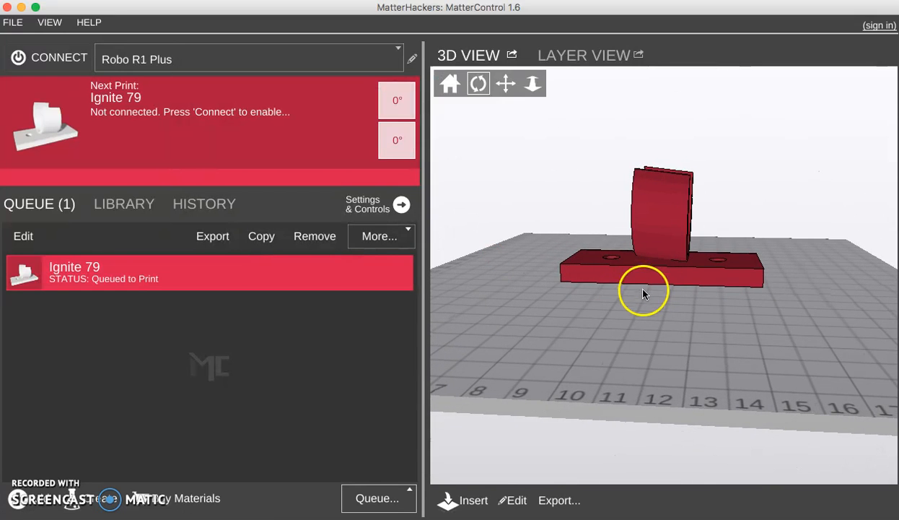
pyautogui.scroll(-5, 625, 302)
pyautogui.scroll(8, 624, 293)
pyautogui.scroll(-2, 625, 295)
pyautogui.moveTo(615, 312)
pyautogui.mouseDown()
pyautogui.moveTo(607, 325)
pyautogui.moveTo(604, 306)
pyautogui.mouseUp()
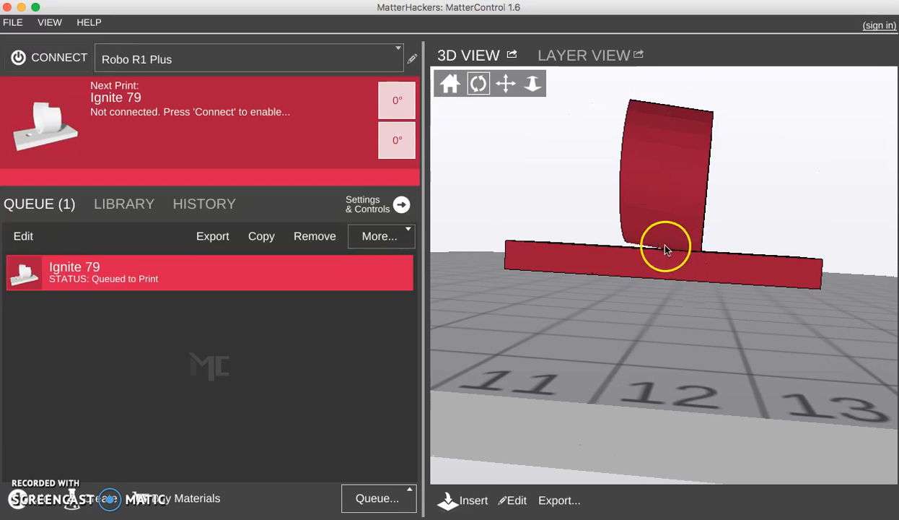
pyautogui.moveTo(650, 258); pyautogui.dragTo(676, 255)
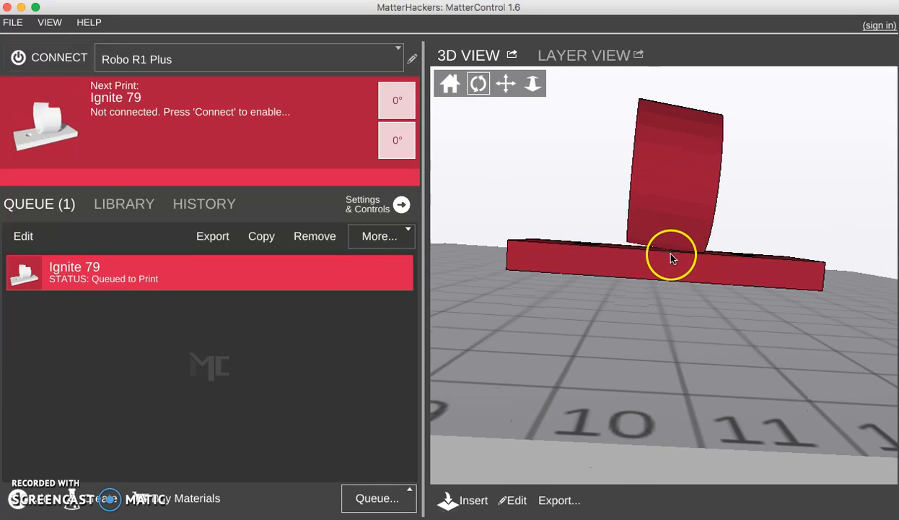
pyautogui.scroll(10, 667, 250)
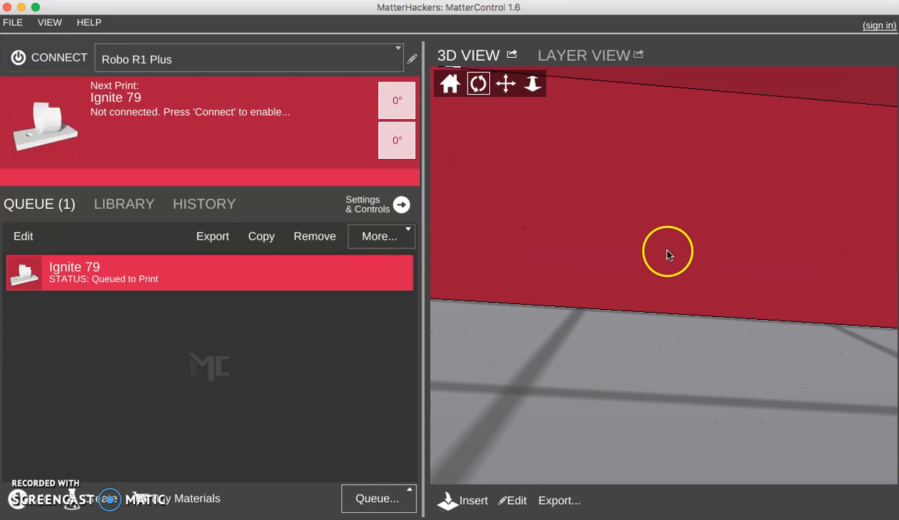
pyautogui.scroll(-5, 666, 251)
pyautogui.moveTo(665, 249); pyautogui.dragTo(666, 256)
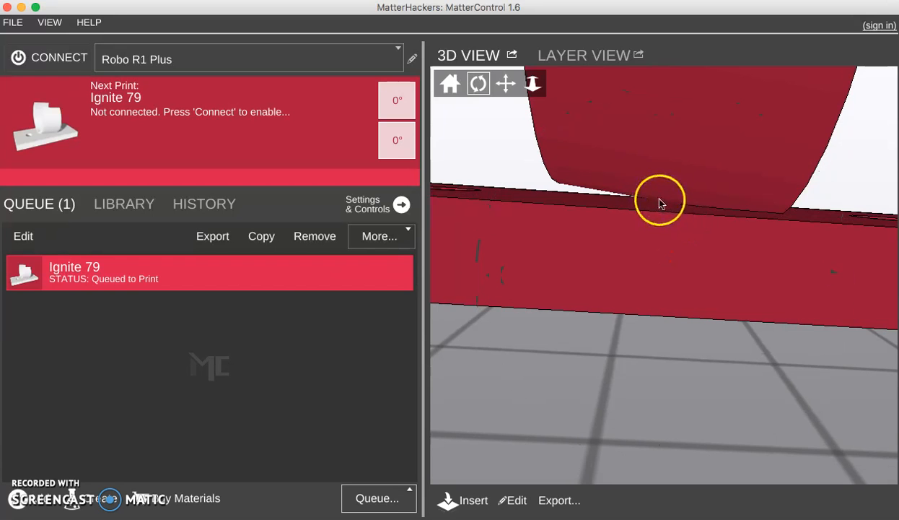
pyautogui.moveTo(719, 209)
pyautogui.mouseDown()
pyautogui.moveTo(720, 229)
pyautogui.moveTo(657, 233)
pyautogui.moveTo(717, 197)
pyautogui.mouseUp()
pyautogui.scroll(-10, 659, 225)
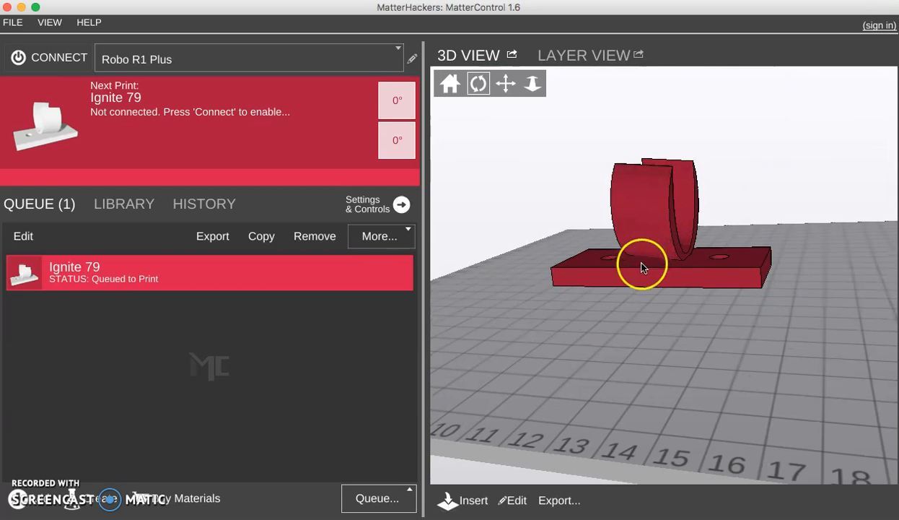
pyautogui.scroll(4, 639, 288)
pyautogui.moveTo(639, 297); pyautogui.dragTo(704, 271)
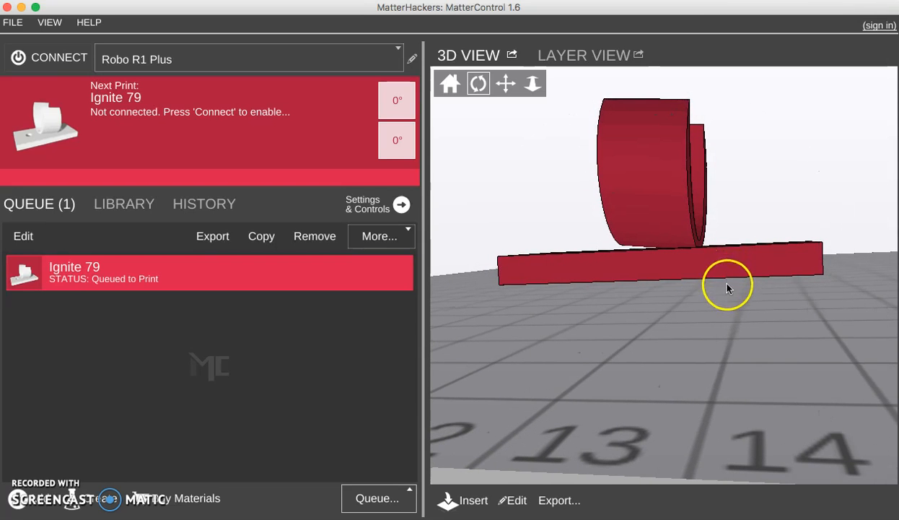
pyautogui.scroll(1, 604, 304)
pyautogui.scroll(-6, 601, 301)
pyautogui.moveTo(591, 294); pyautogui.dragTo(462, 317)
# - Add Nathan.stl from the Files for Making folder to the print queue
pyautogui.click(29, 498)
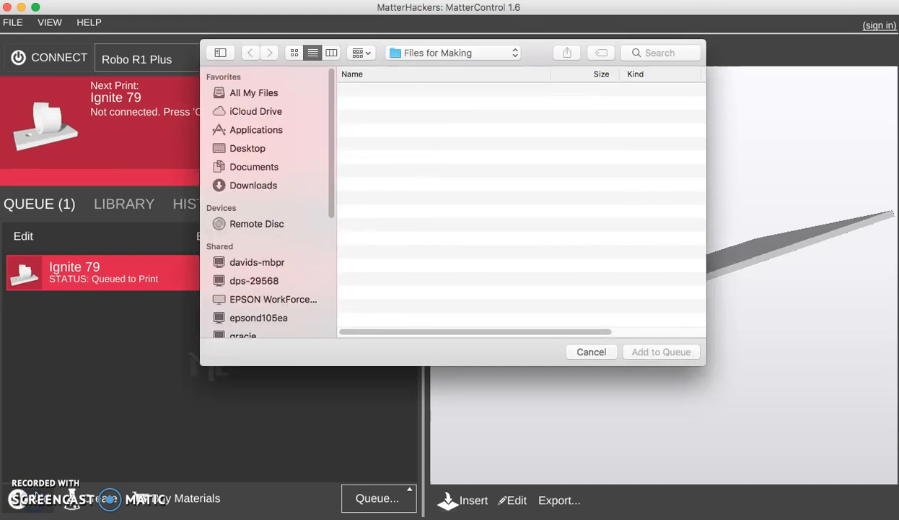
pyautogui.scroll(-10, 613, 226)
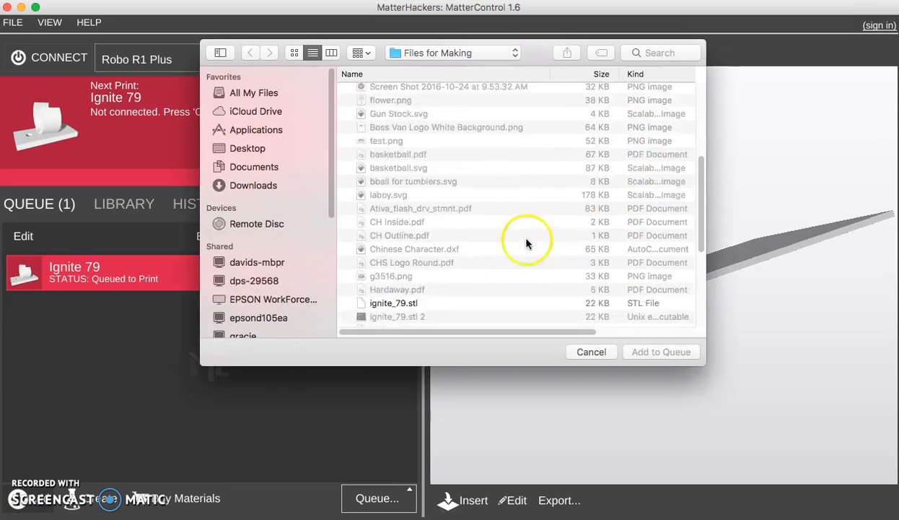
pyautogui.scroll(-5, 401, 242)
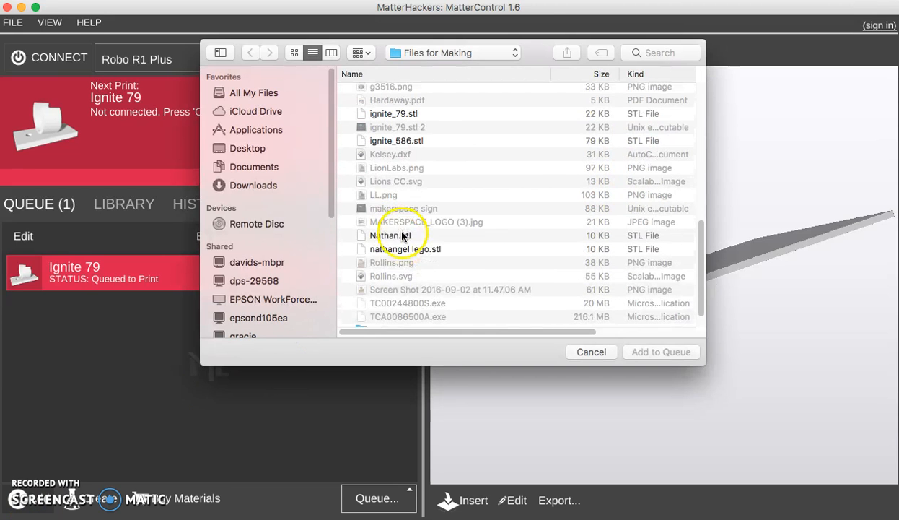
pyautogui.click(390, 237)
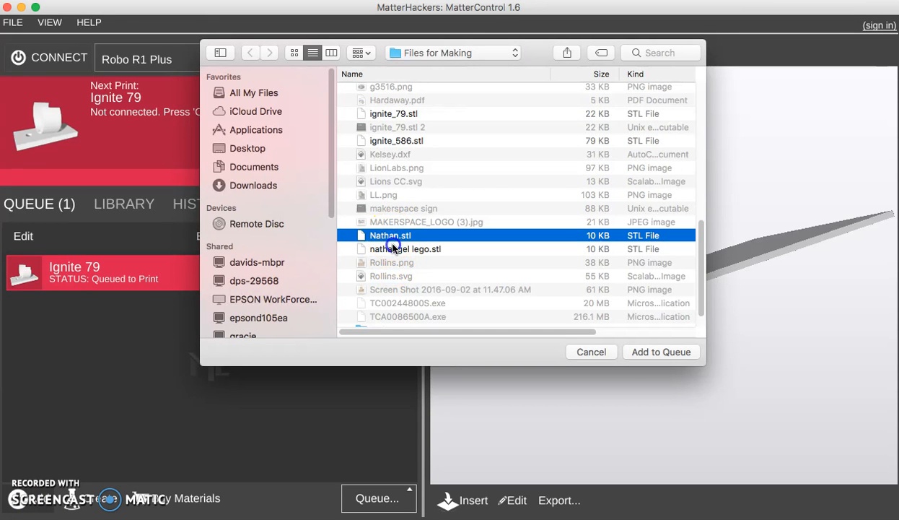
pyautogui.click(393, 248)
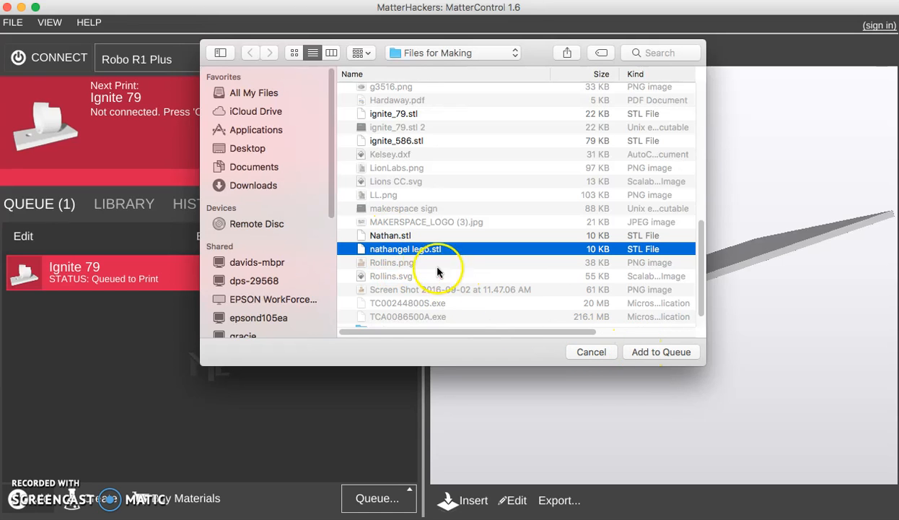
pyautogui.click(401, 237)
pyautogui.click(649, 352)
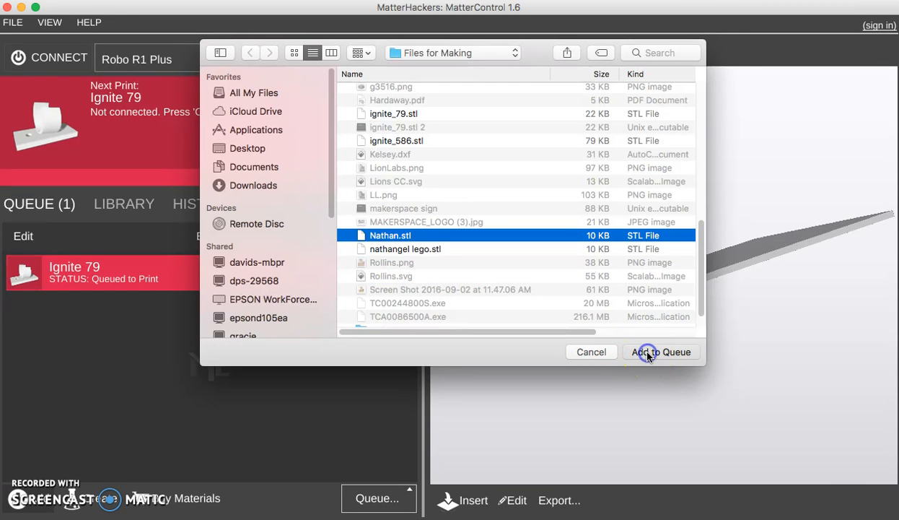
# - Zoom and orbit around the Nathan model in the 3D view to inspect its details
pyautogui.scroll(1, 672, 302)
pyautogui.scroll(-7, 672, 295)
pyautogui.scroll(10, 671, 294)
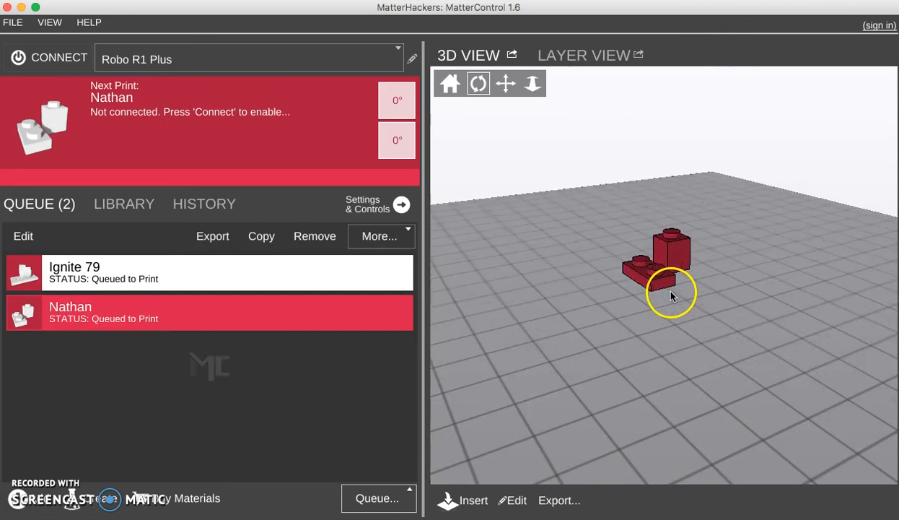
pyautogui.moveTo(669, 295); pyautogui.dragTo(550, 290)
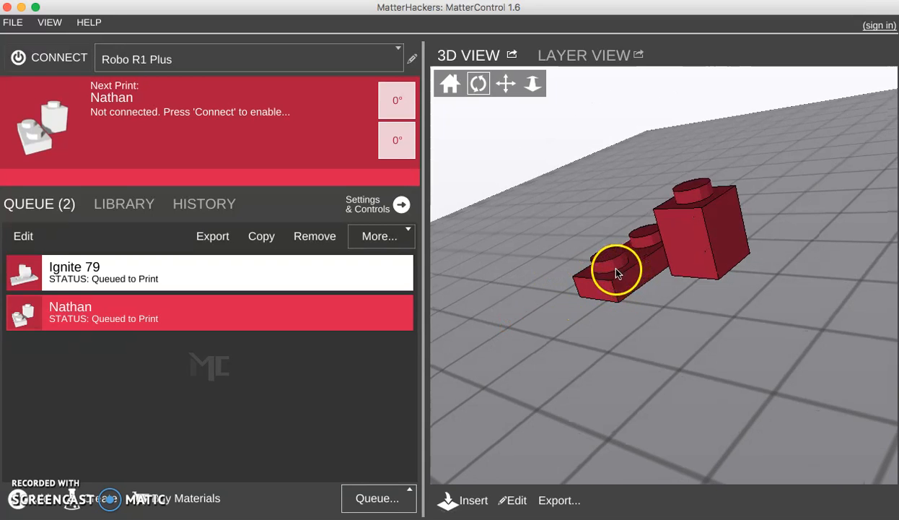
pyautogui.scroll(-5, 616, 269)
pyautogui.scroll(10, 616, 271)
pyautogui.moveTo(538, 241); pyautogui.dragTo(510, 308)
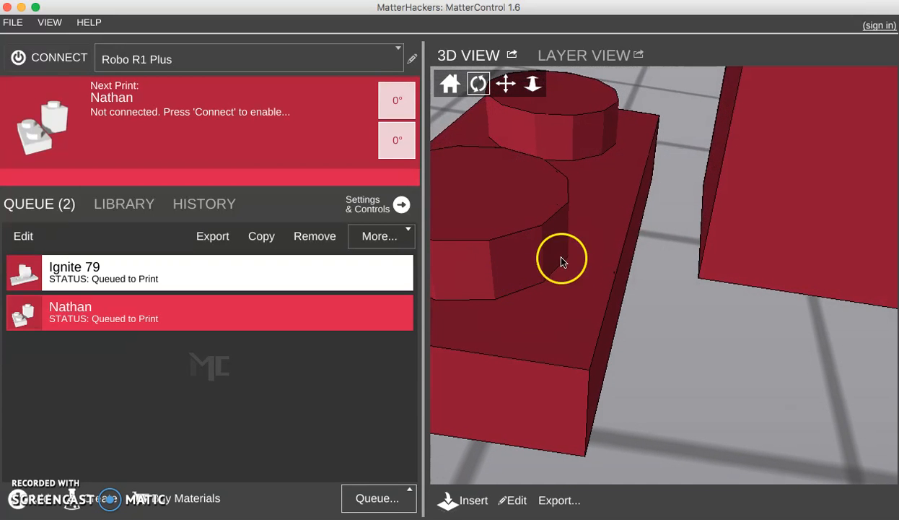
pyautogui.scroll(-8, 574, 271)
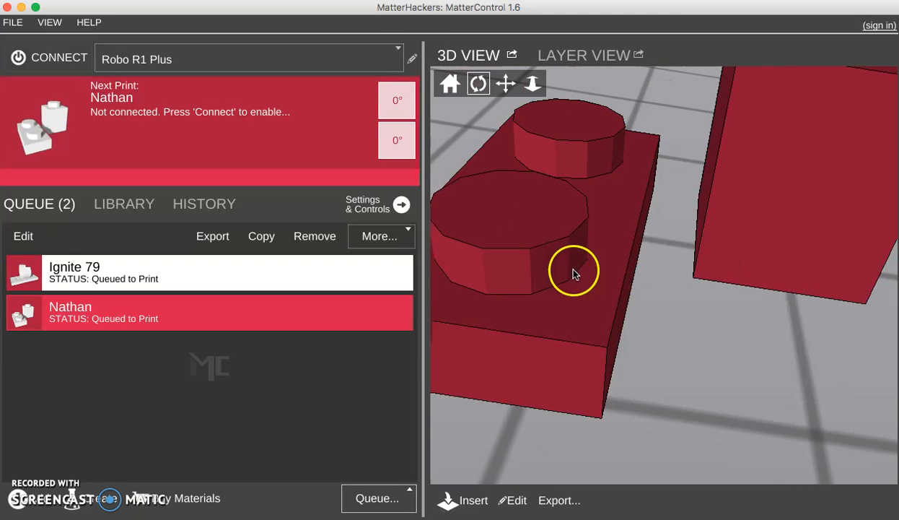
pyautogui.moveTo(625, 306); pyautogui.dragTo(567, 277)
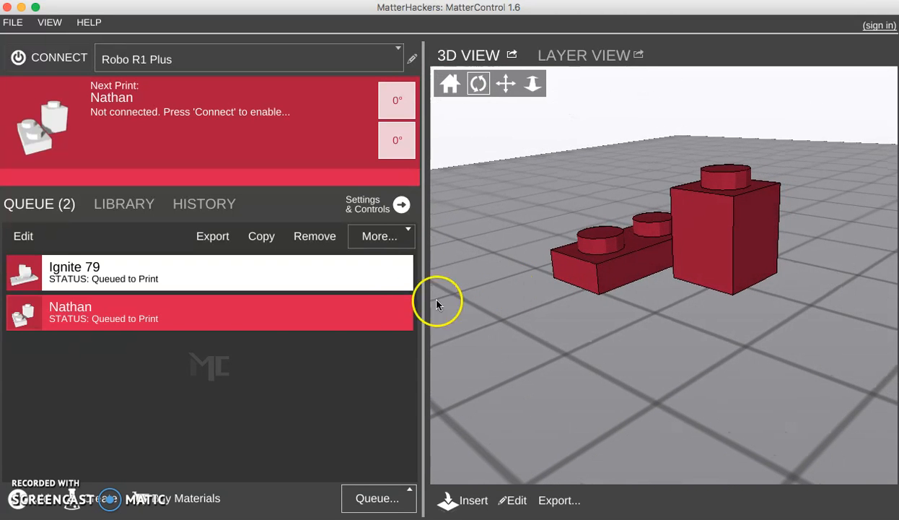
# - Switch between the Ignite 79 and Nathan queue items to preview each model, ending on Nathan
pyautogui.click(244, 270)
pyautogui.click(193, 306)
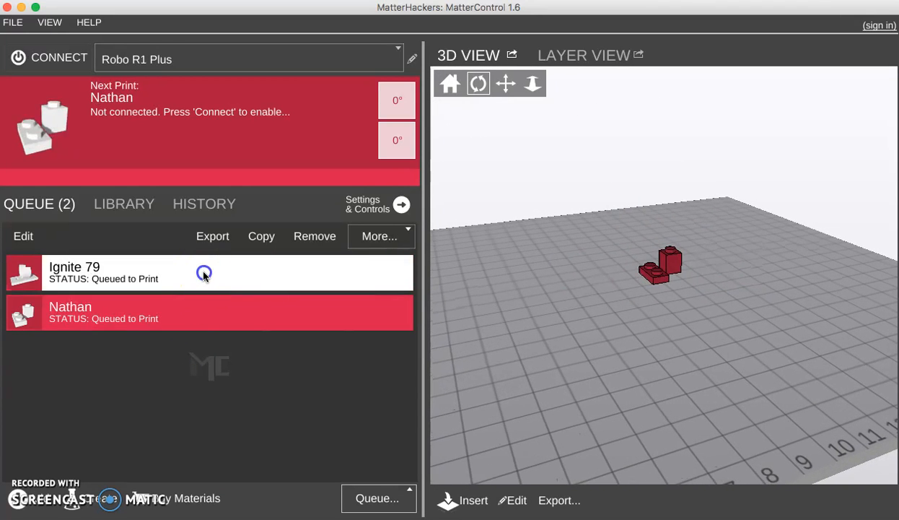
pyautogui.click(199, 266)
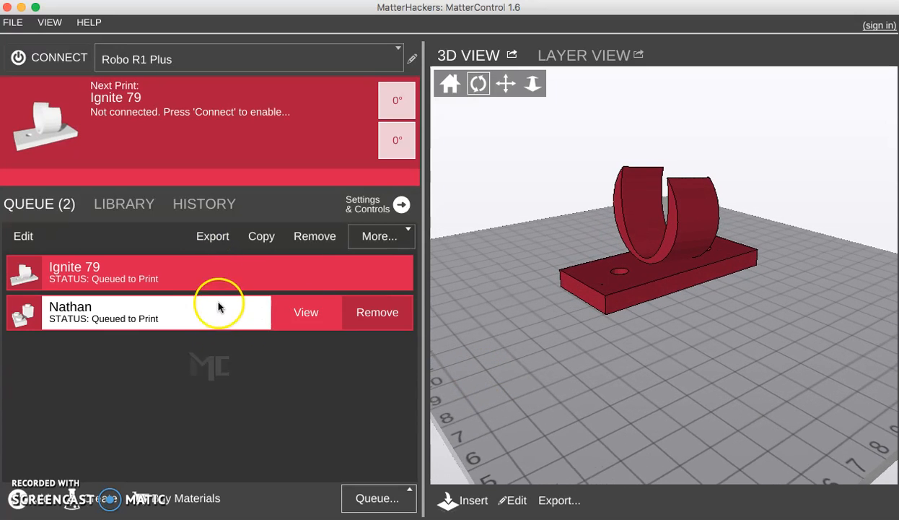
pyautogui.moveTo(304, 327)
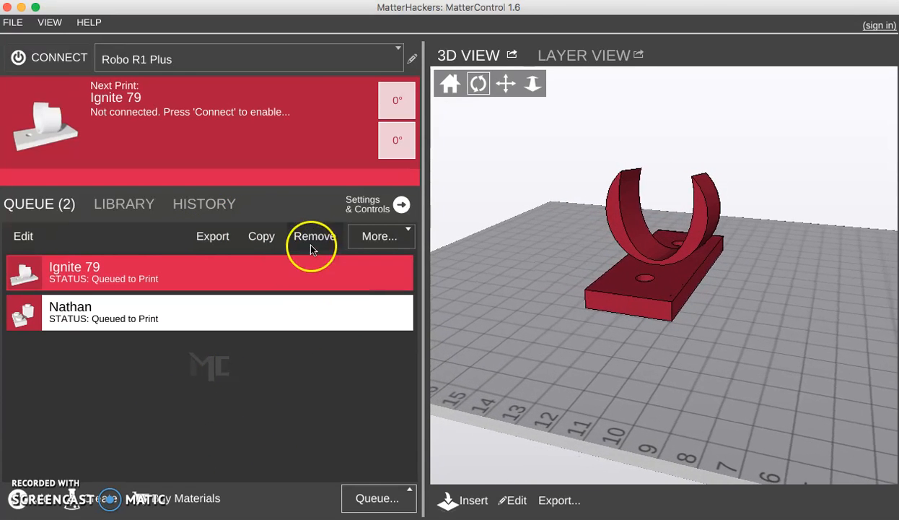
pyautogui.moveTo(173, 279)
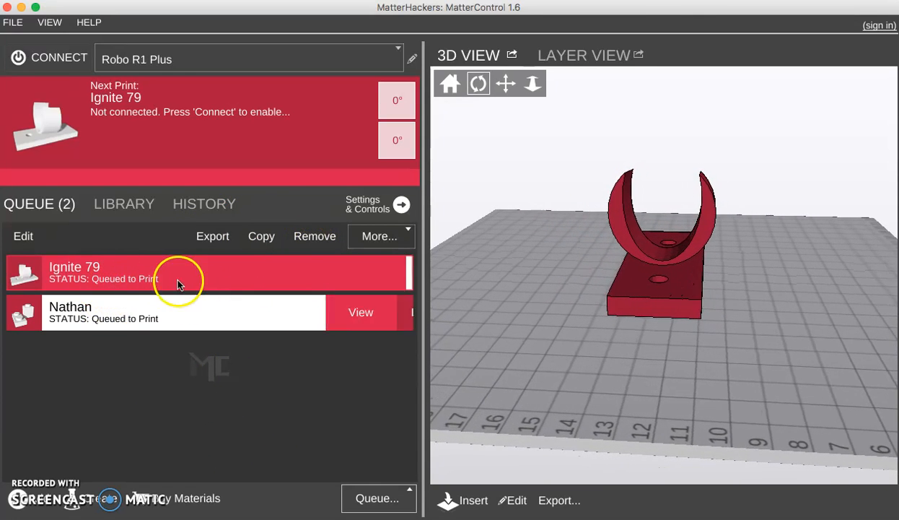
pyautogui.click(180, 313)
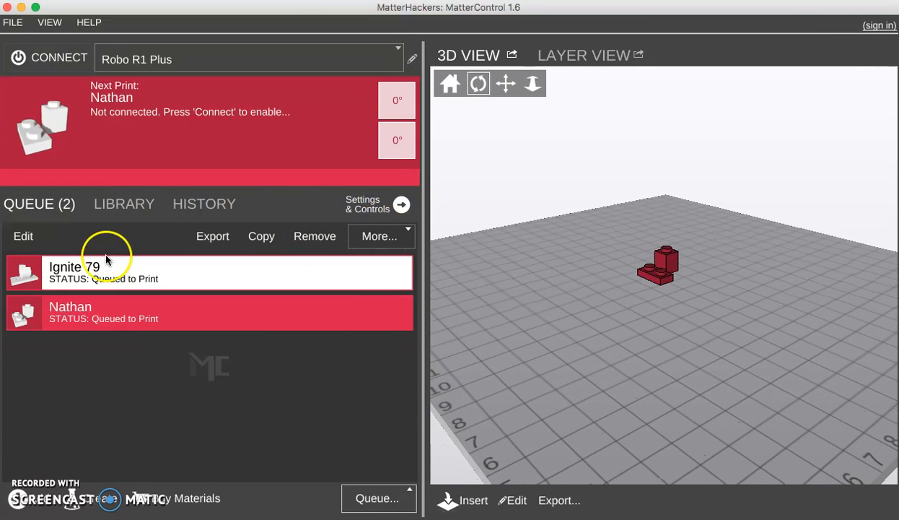
pyautogui.moveTo(66, 265)
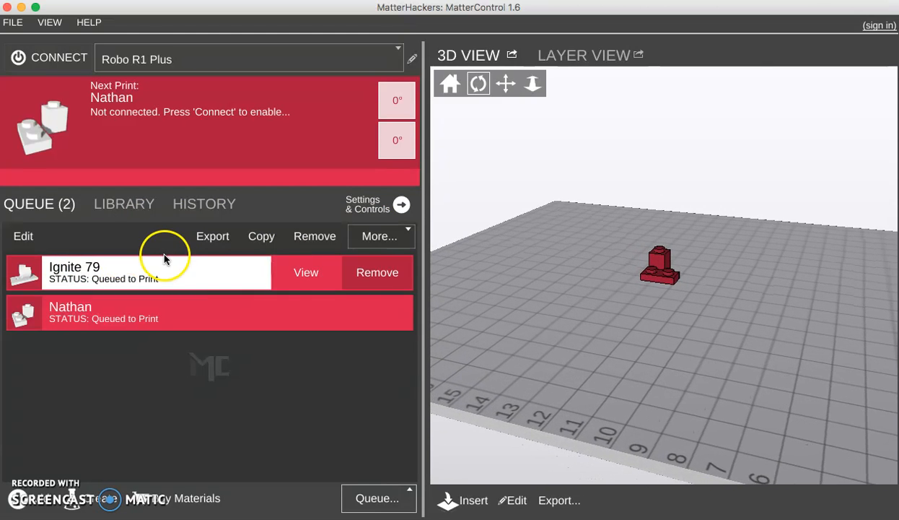
# - Open the print settings and choose the Low quality preset
pyautogui.click(400, 206)
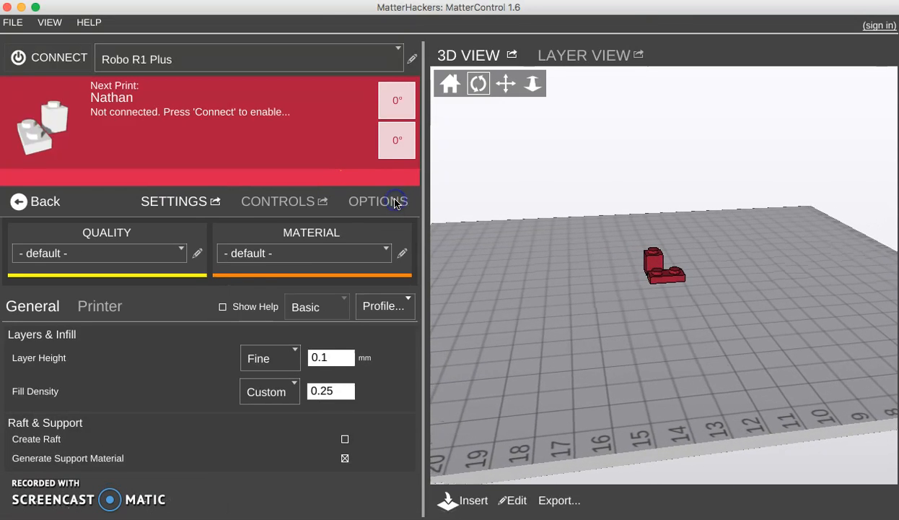
pyautogui.click(180, 251)
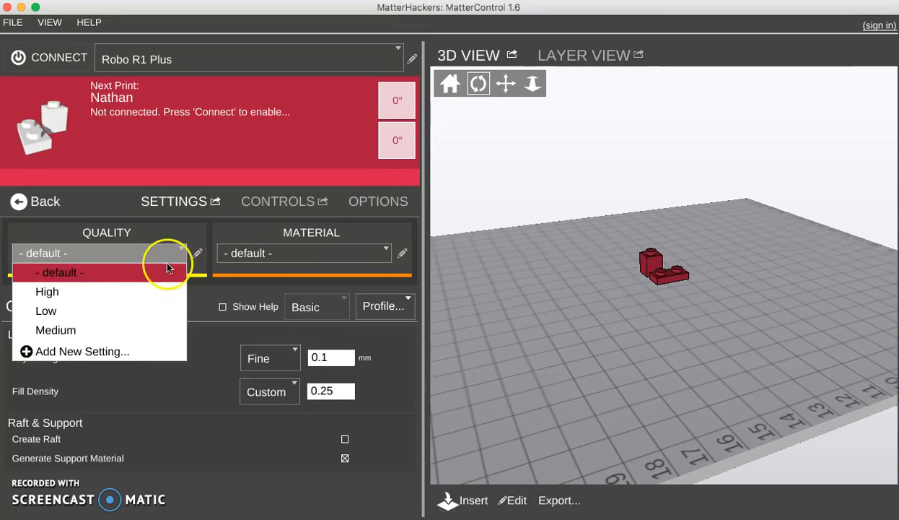
pyautogui.click(95, 312)
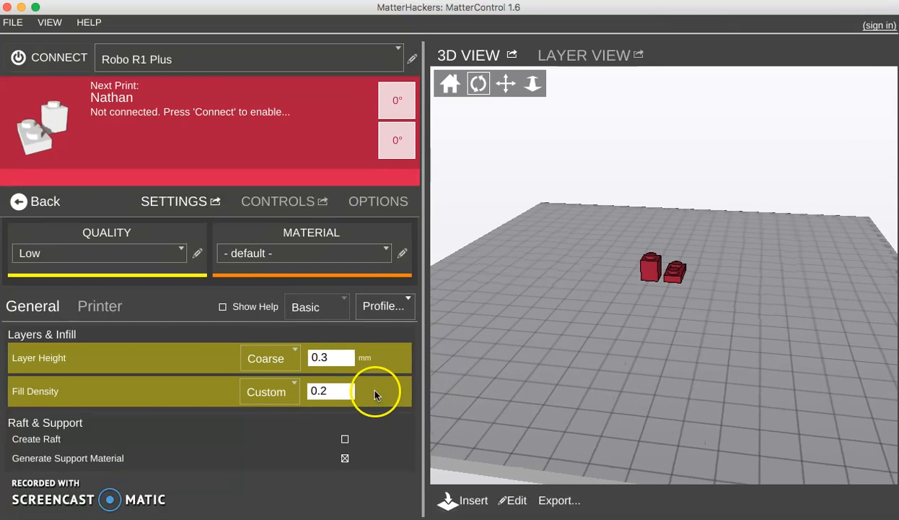
# - Set the print material to PLA
pyautogui.click(333, 391)
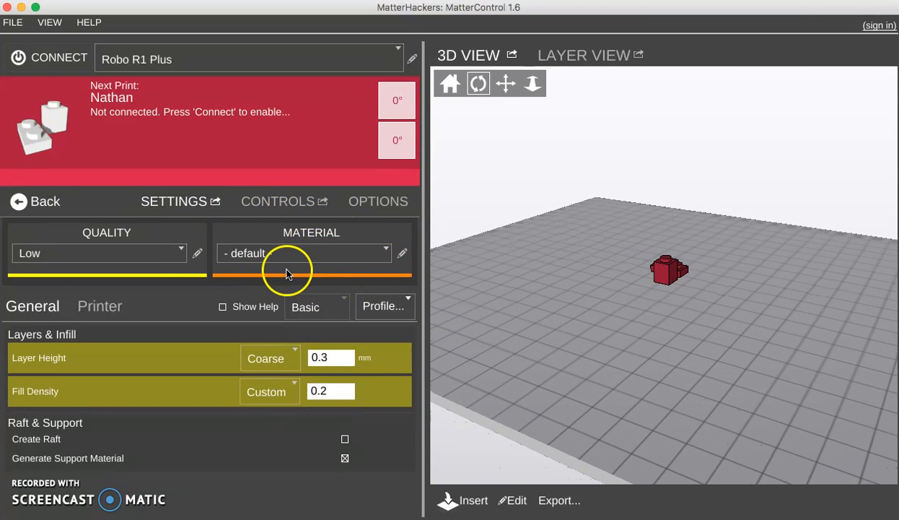
pyautogui.click(388, 253)
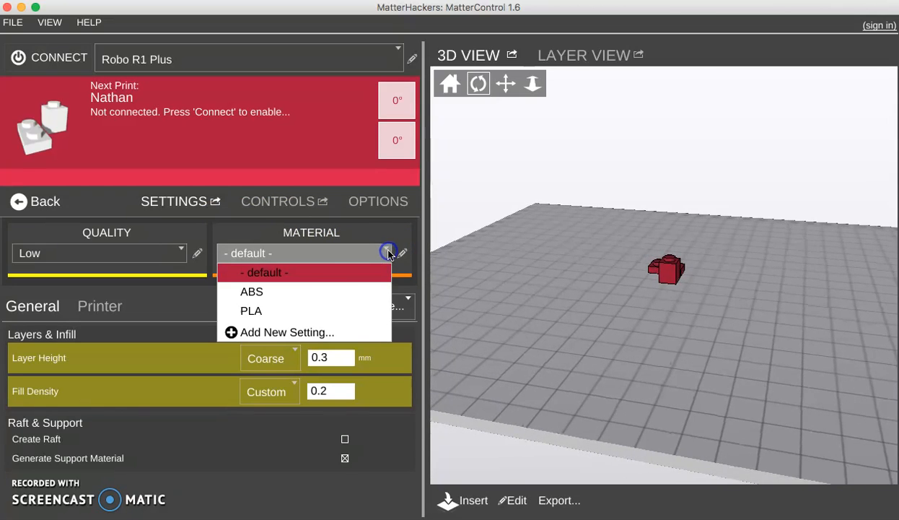
pyautogui.click(273, 314)
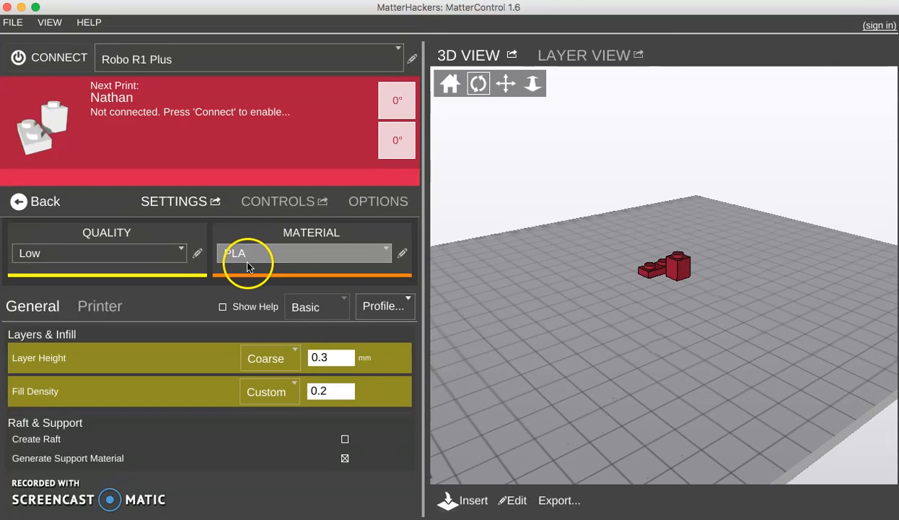
pyautogui.click(261, 267)
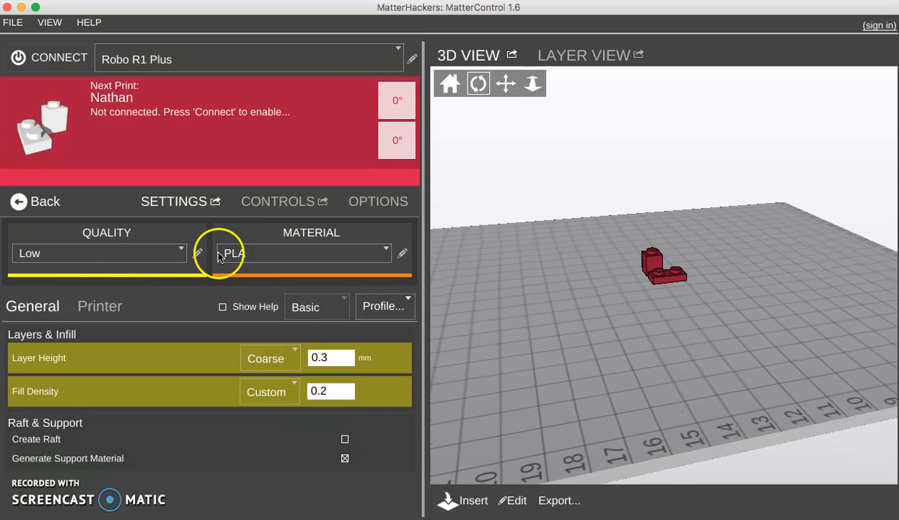
# - Browse the Controls and Options panels, go back to Settings, and return to the print queue
pyautogui.click(283, 206)
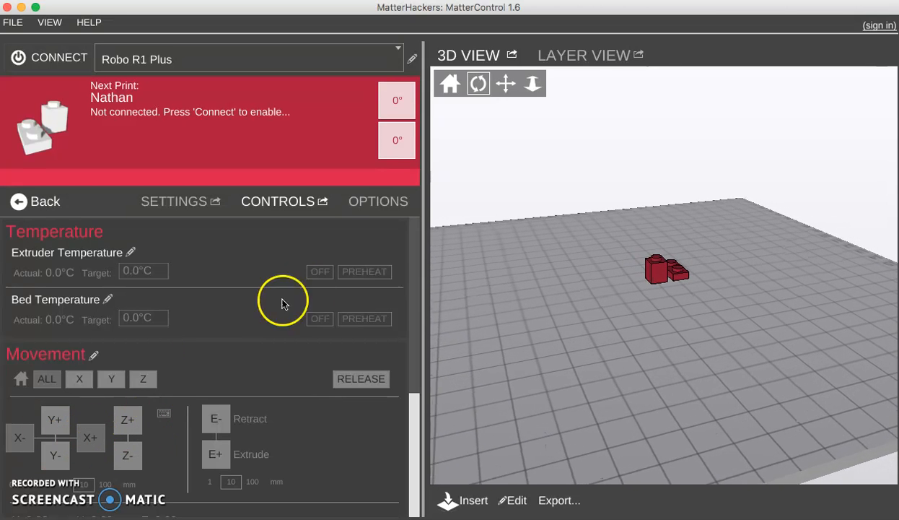
pyautogui.click(349, 200)
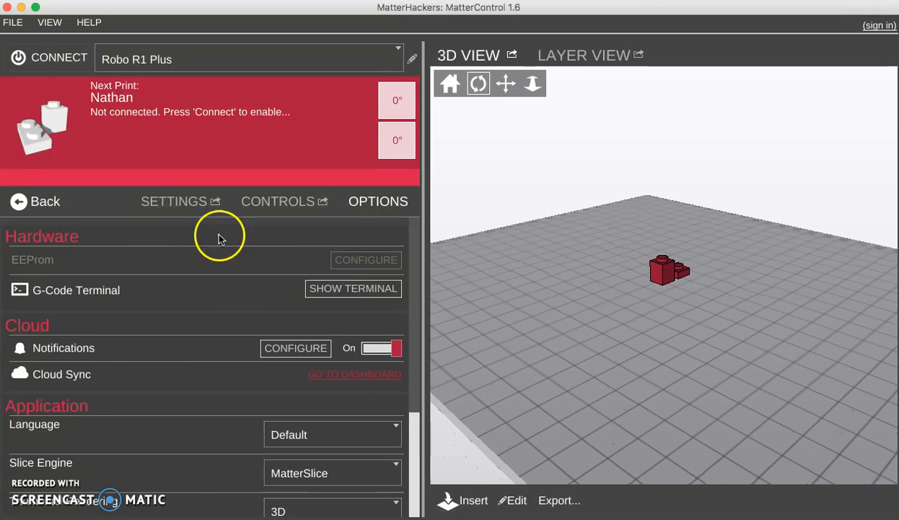
pyautogui.click(188, 205)
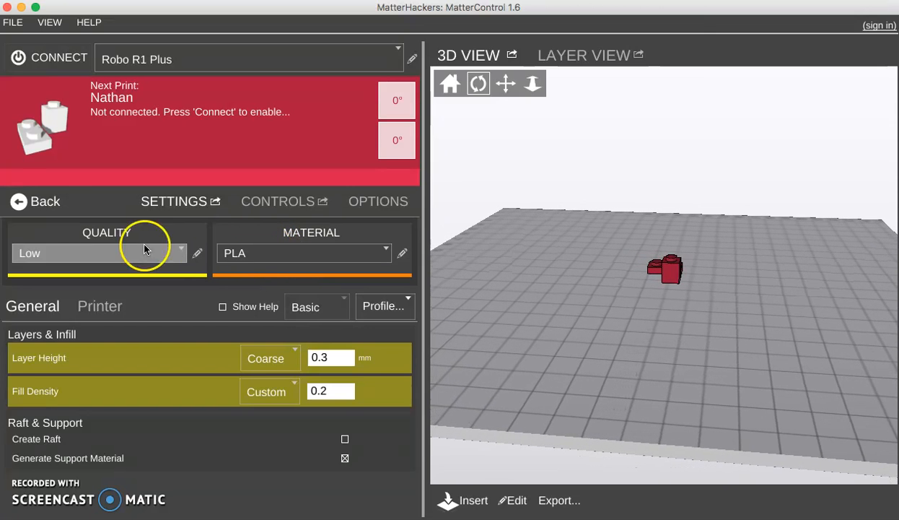
pyautogui.click(41, 202)
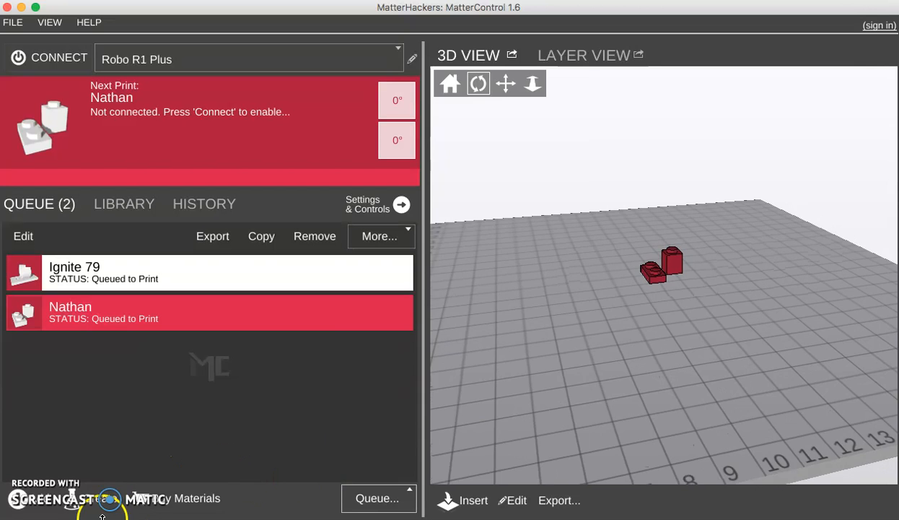
pyautogui.moveTo(332, 275)
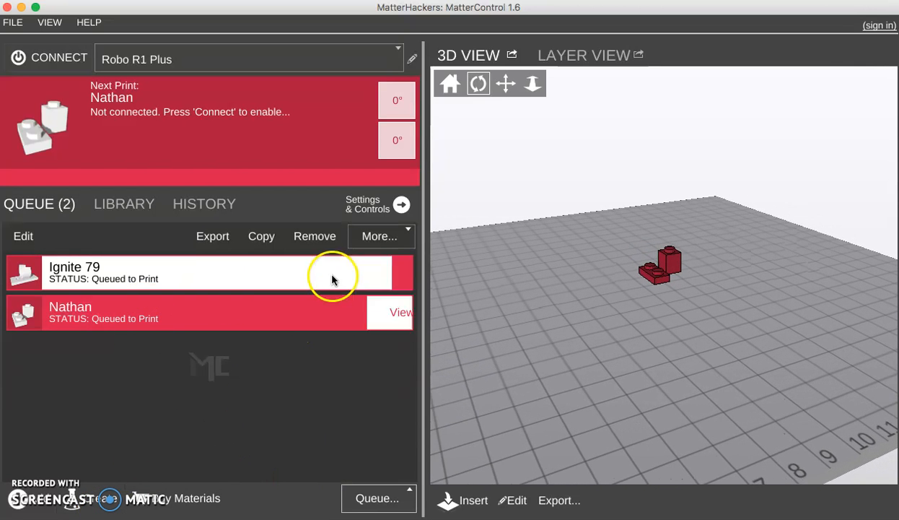